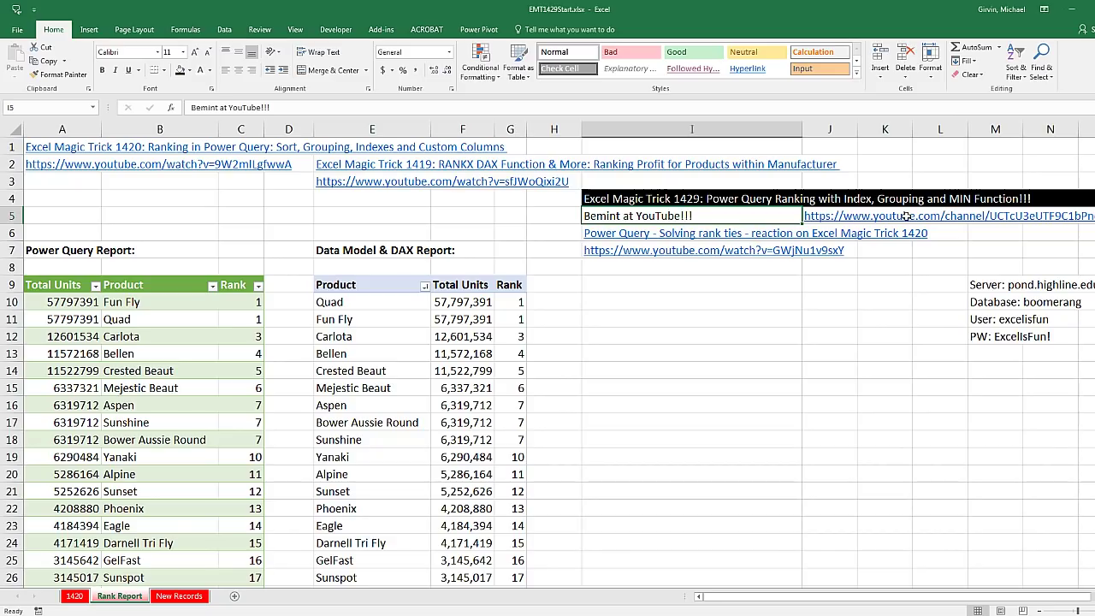
Step: Select cell I9 and open the Rank Units I G M query in the Power Query Editor
click(664, 286)
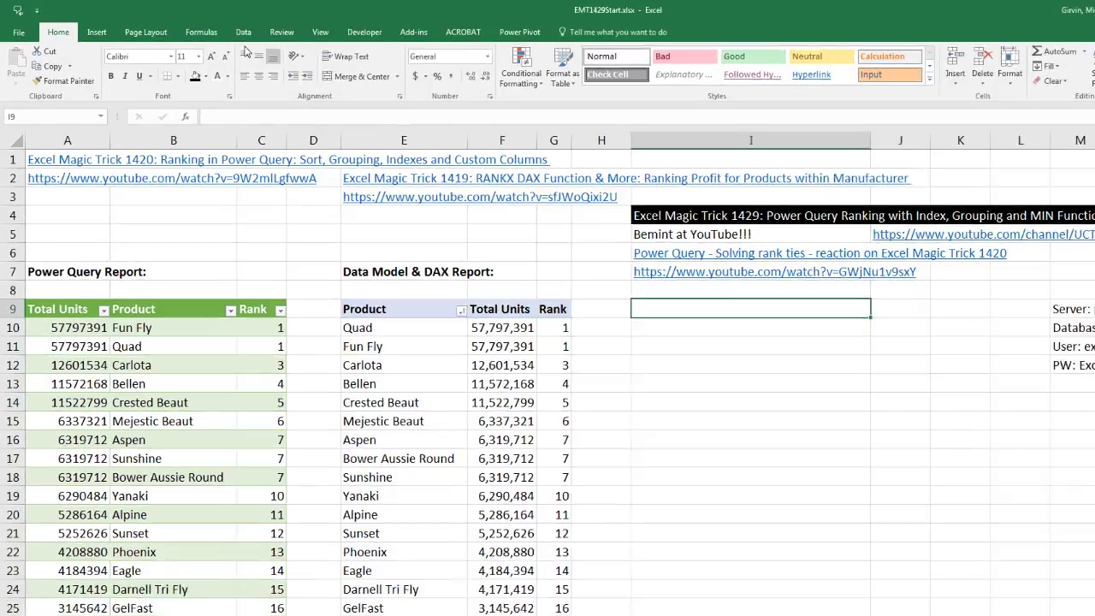
click(224, 29)
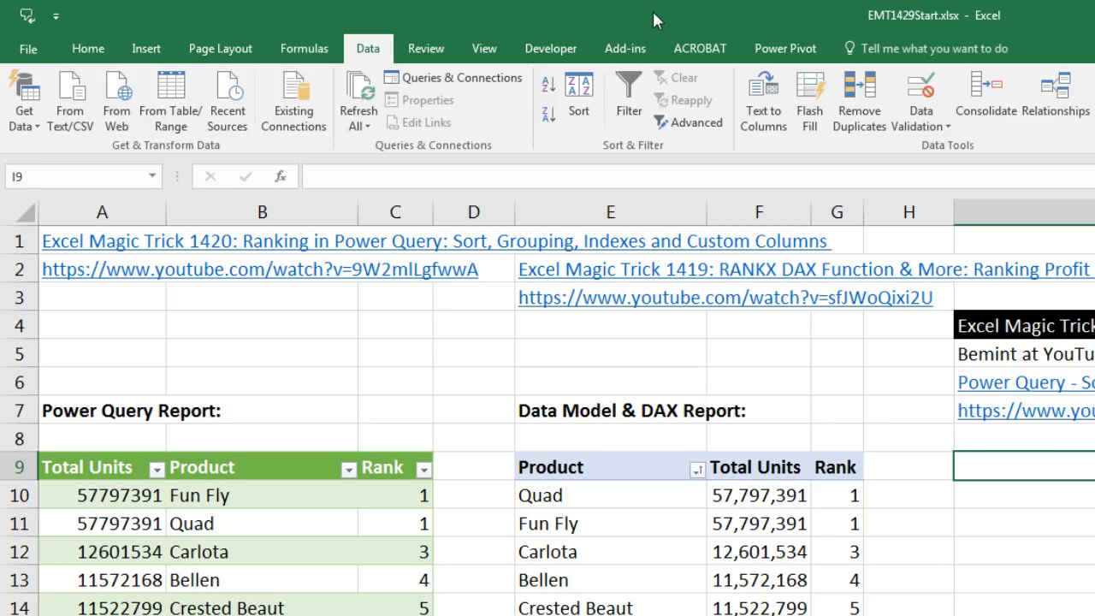
click(469, 82)
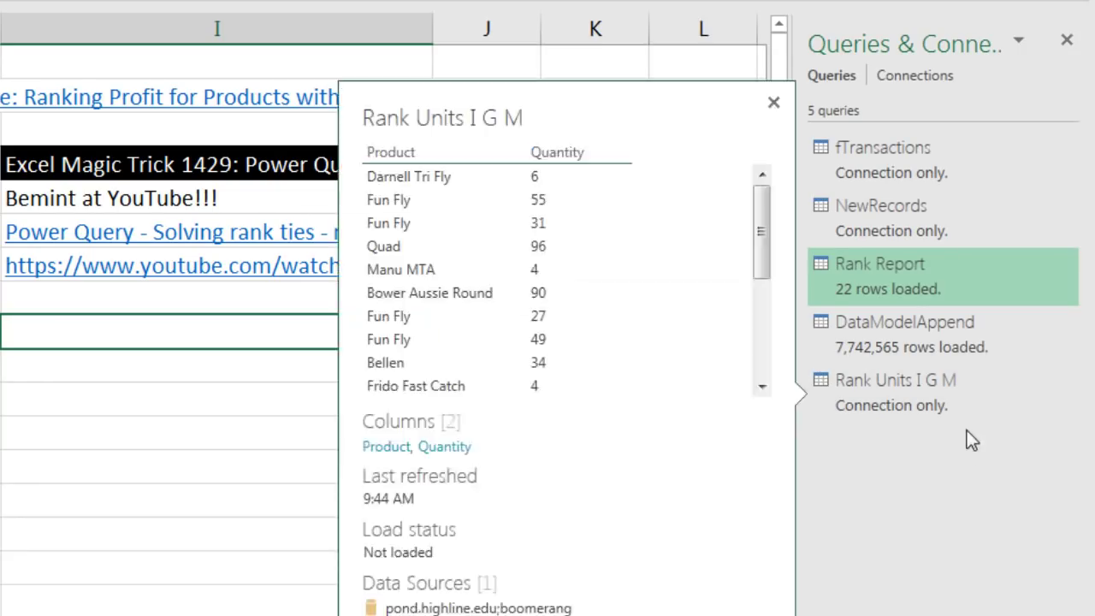
mouse_move(901, 395)
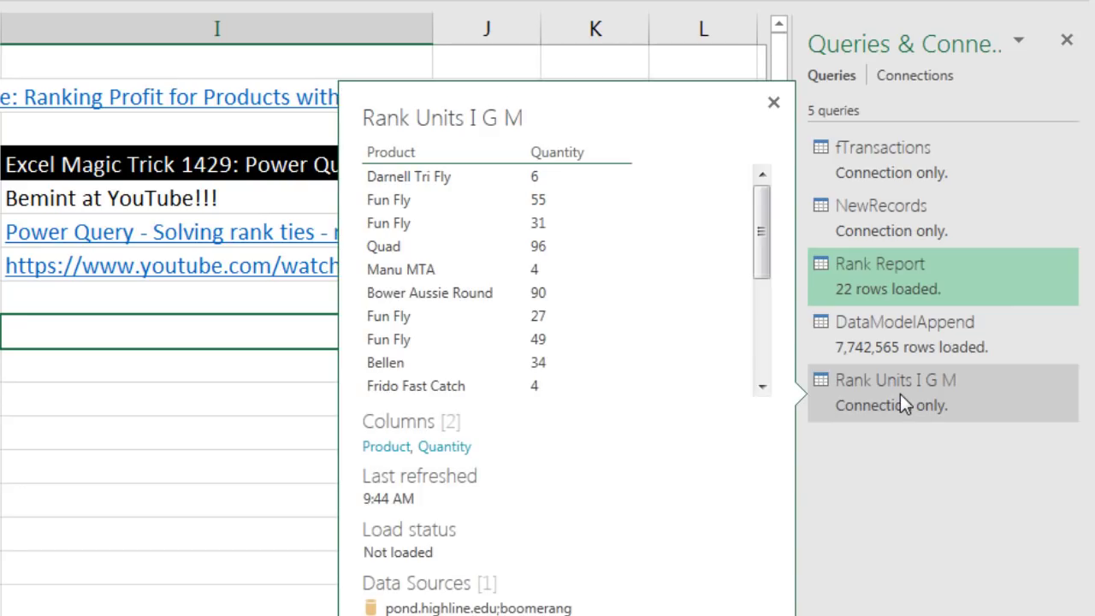
double_click(900, 394)
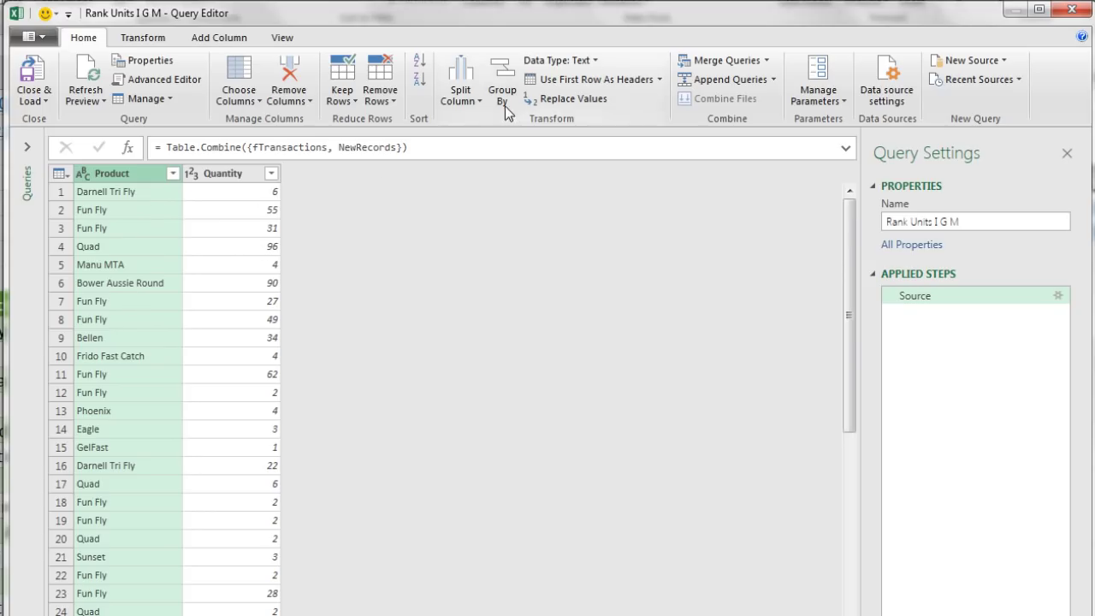
Step: Start a Group By on the table and choose Product as the grouping column
click(143, 39)
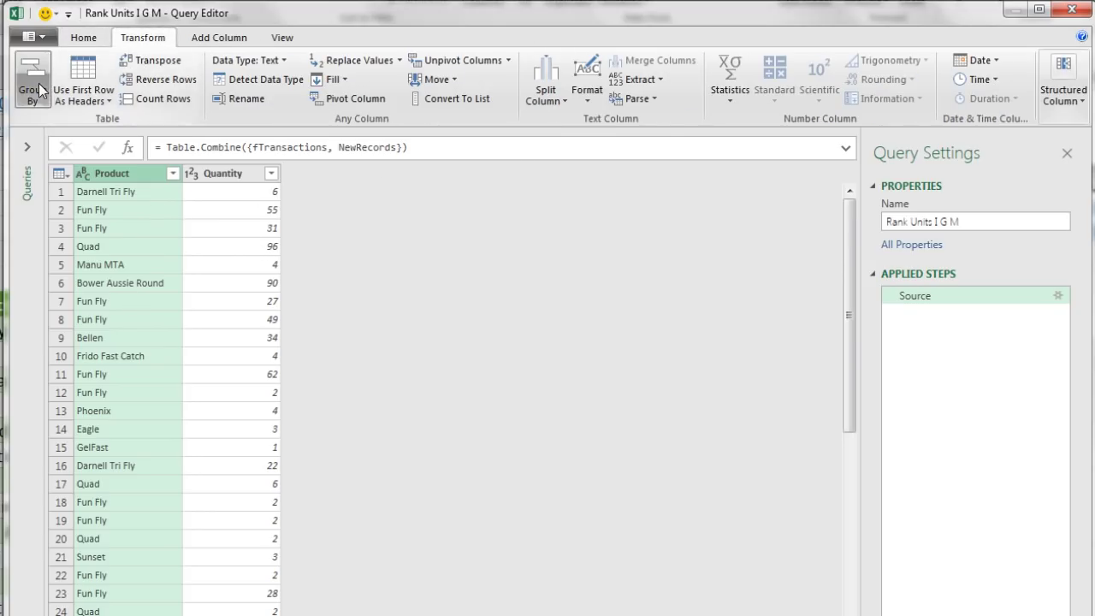
right_click(239, 173)
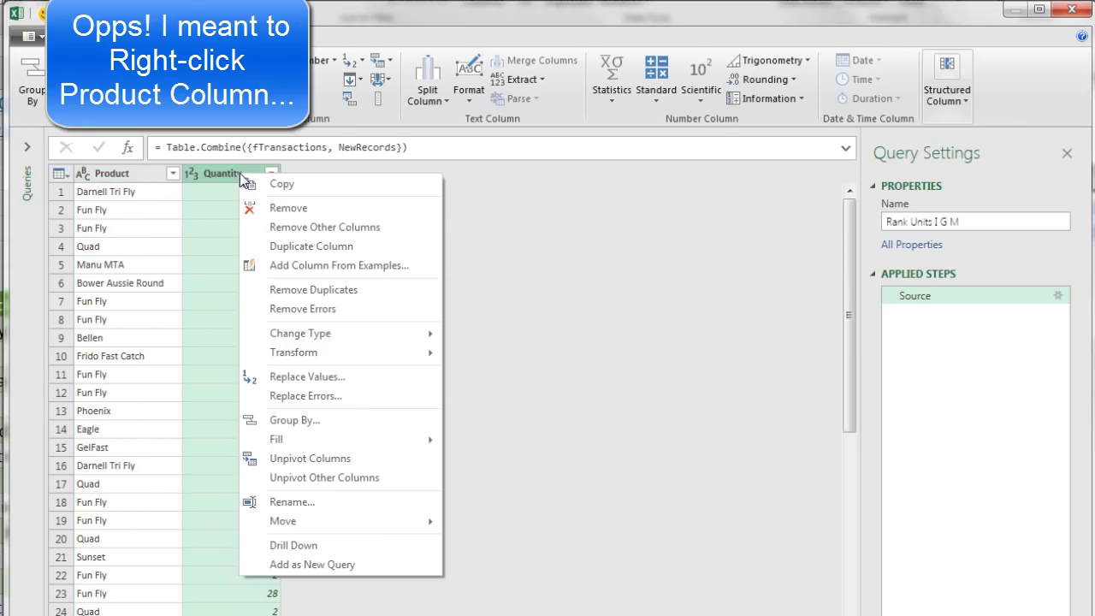
click(295, 428)
click(415, 342)
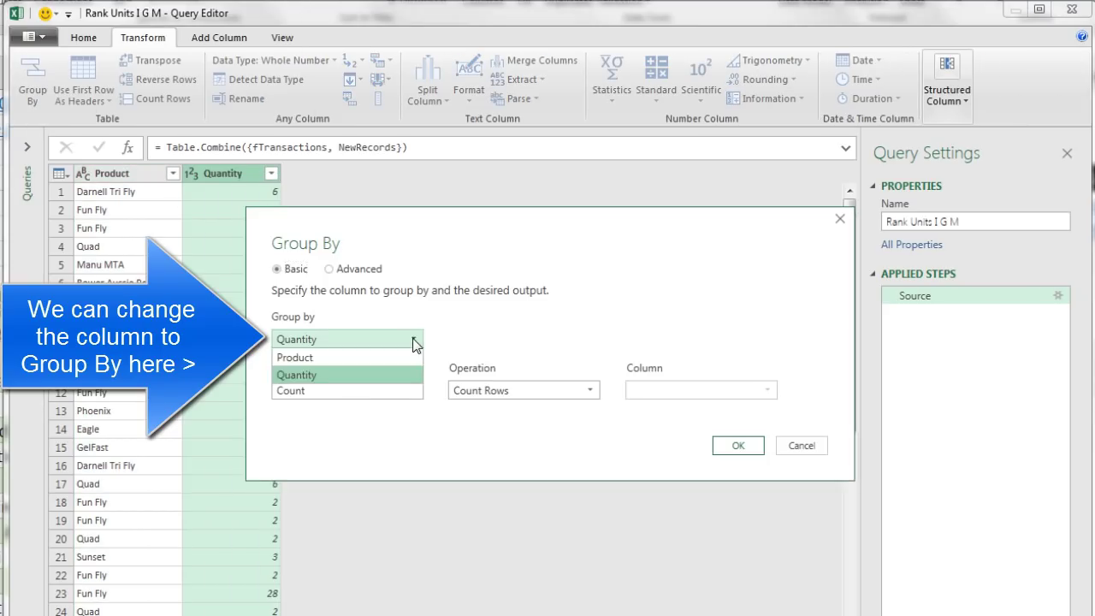
click(333, 355)
Step: Name the new column Total Units as the Sum of Quantity and apply the grouping
double_click(280, 389)
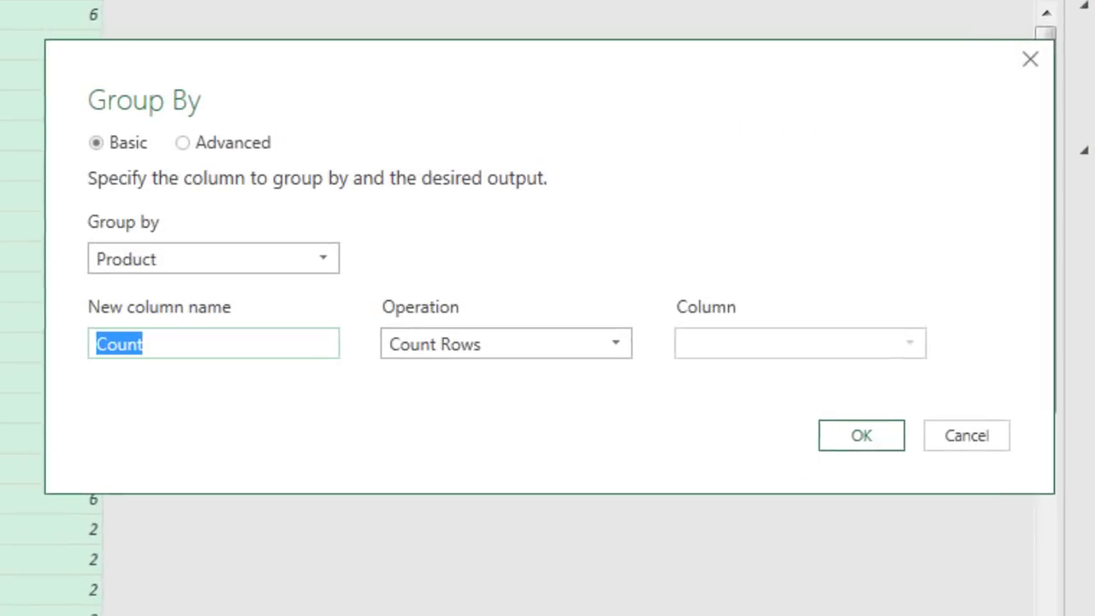
text(Total Units)
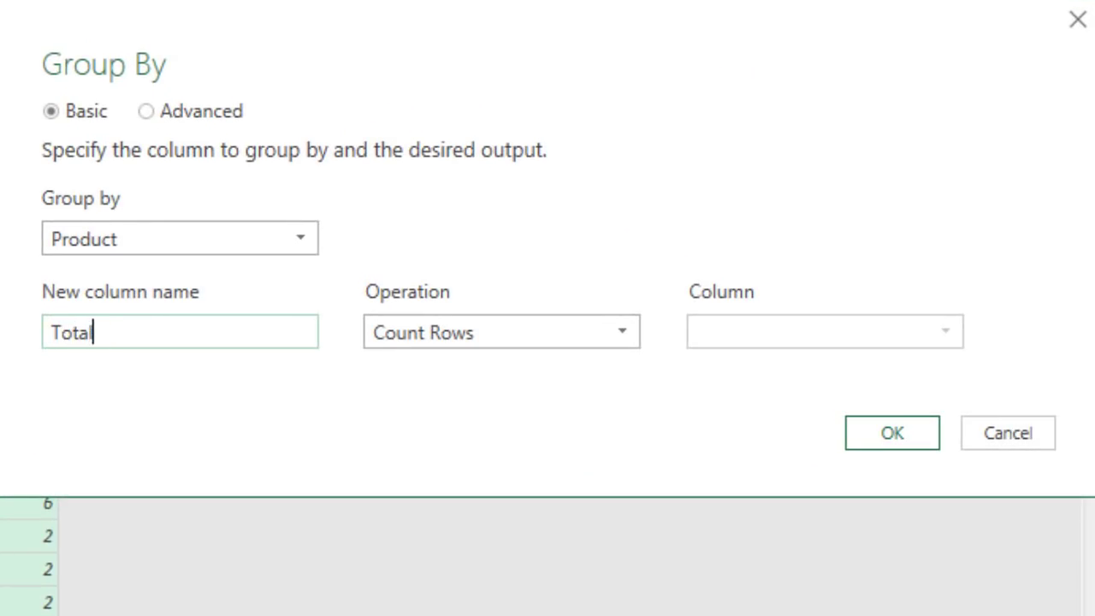
key(Tab)
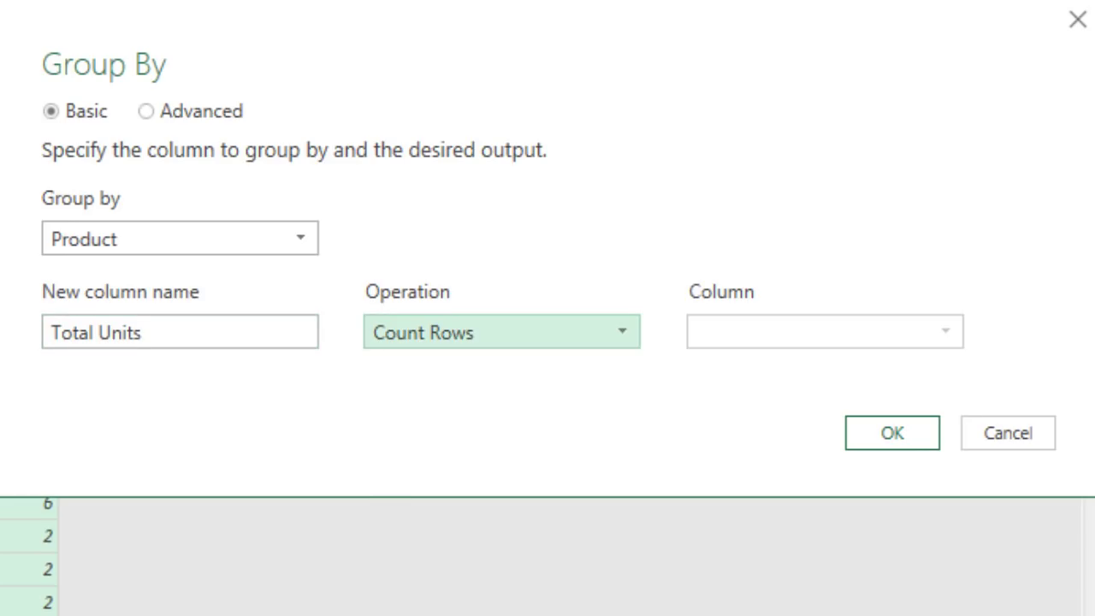
key(alt+Down)
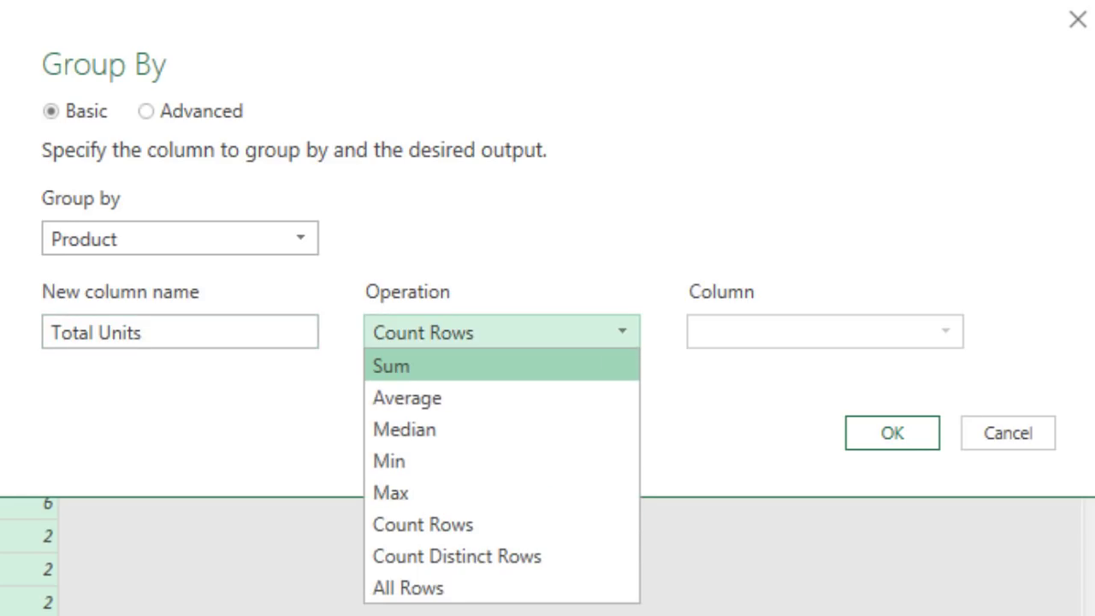
key(Return)
key(Tab)
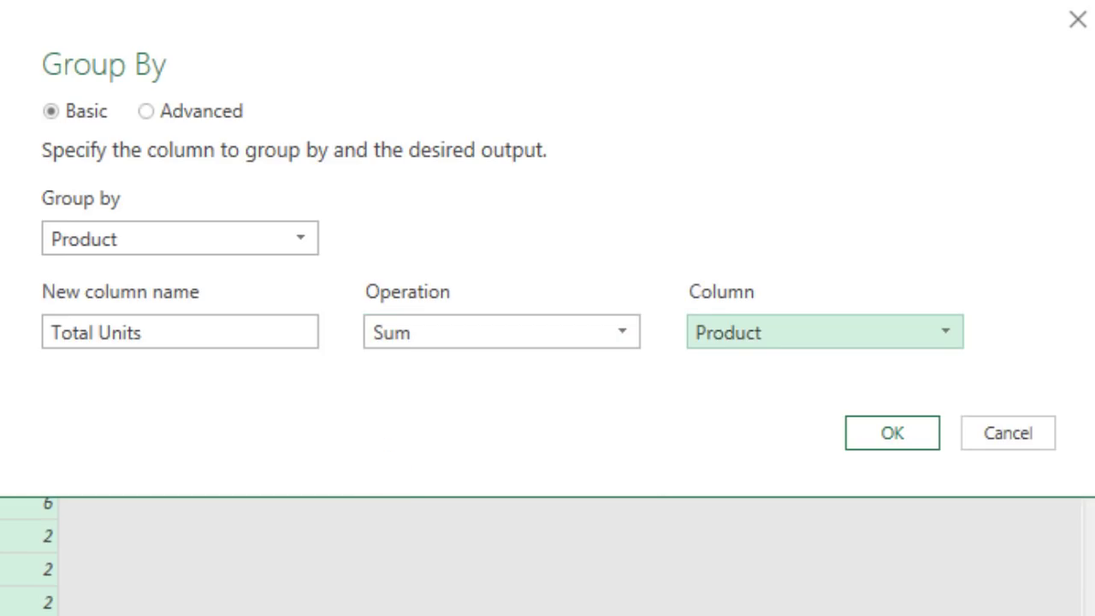
key(alt+Down)
key(Down)
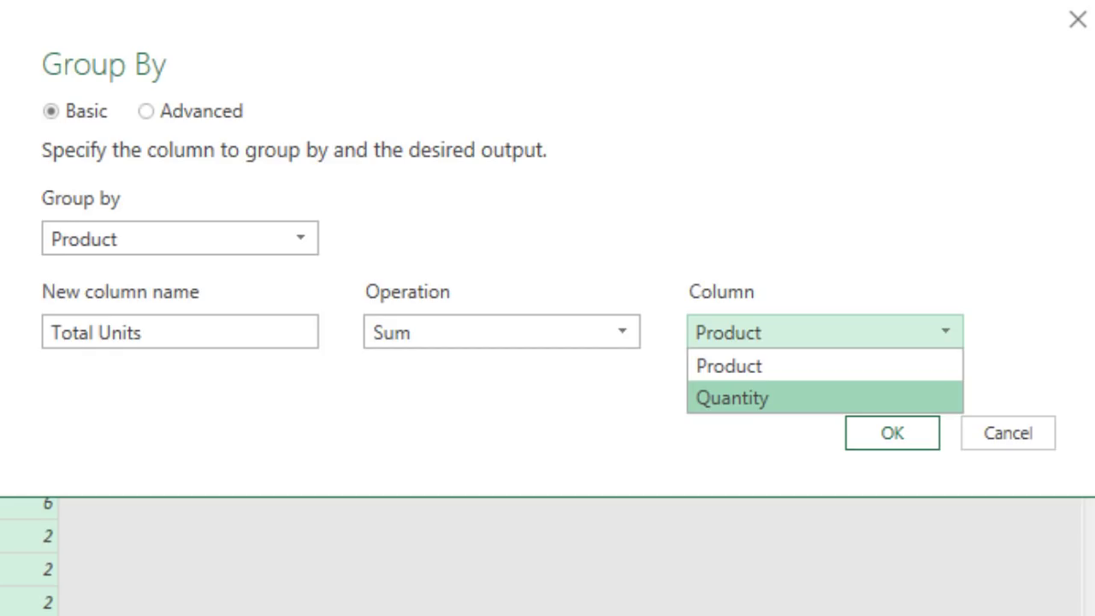
key(Return)
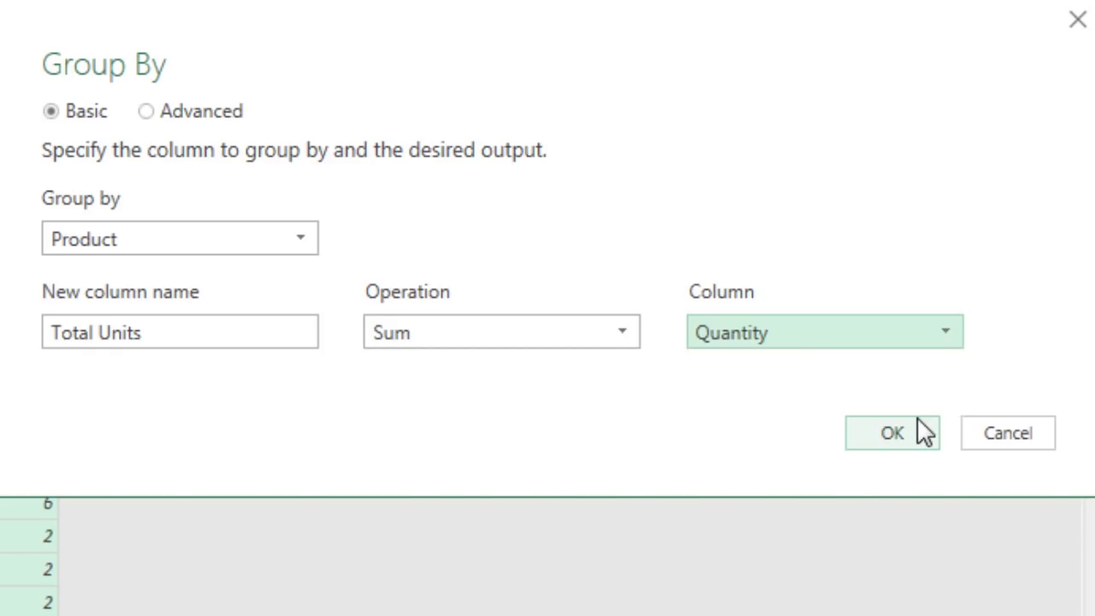
click(922, 430)
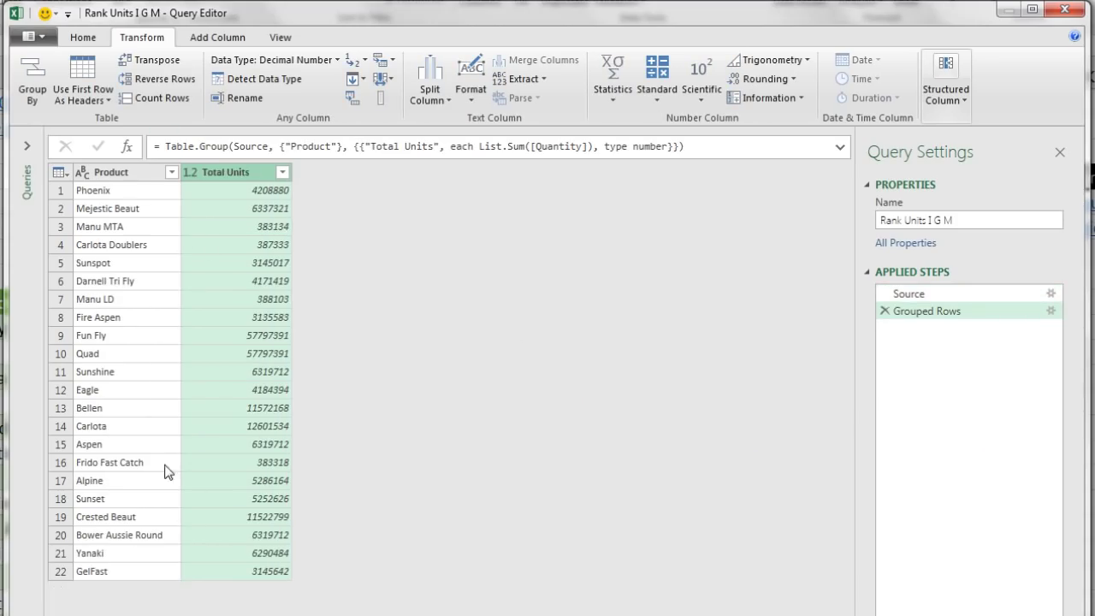
Step: Sort Total Units largest first and add an Index column numbered from 1
click(283, 172)
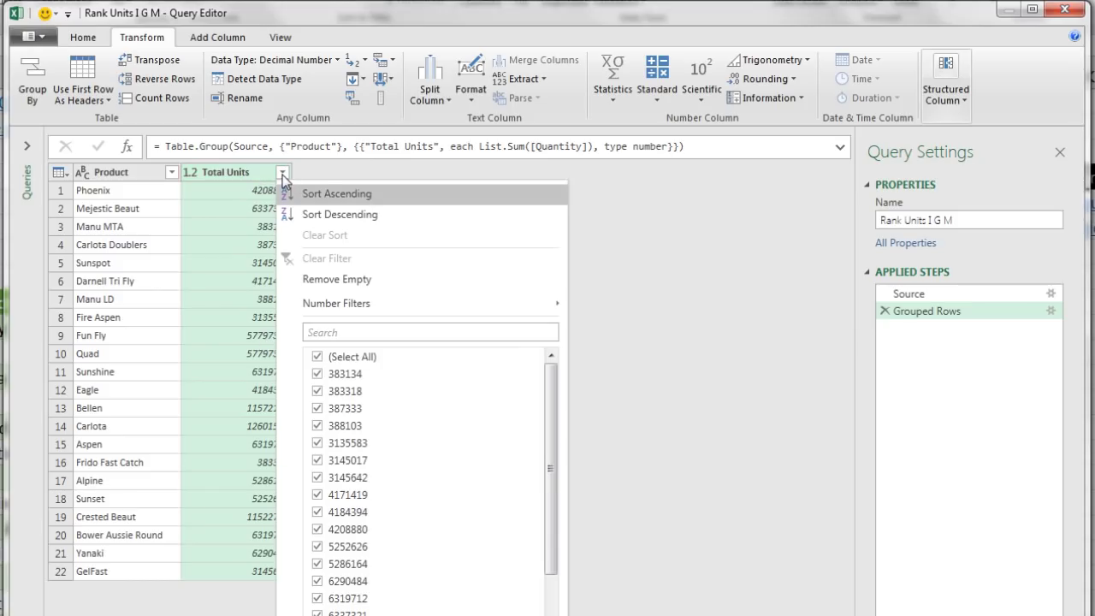
click(310, 215)
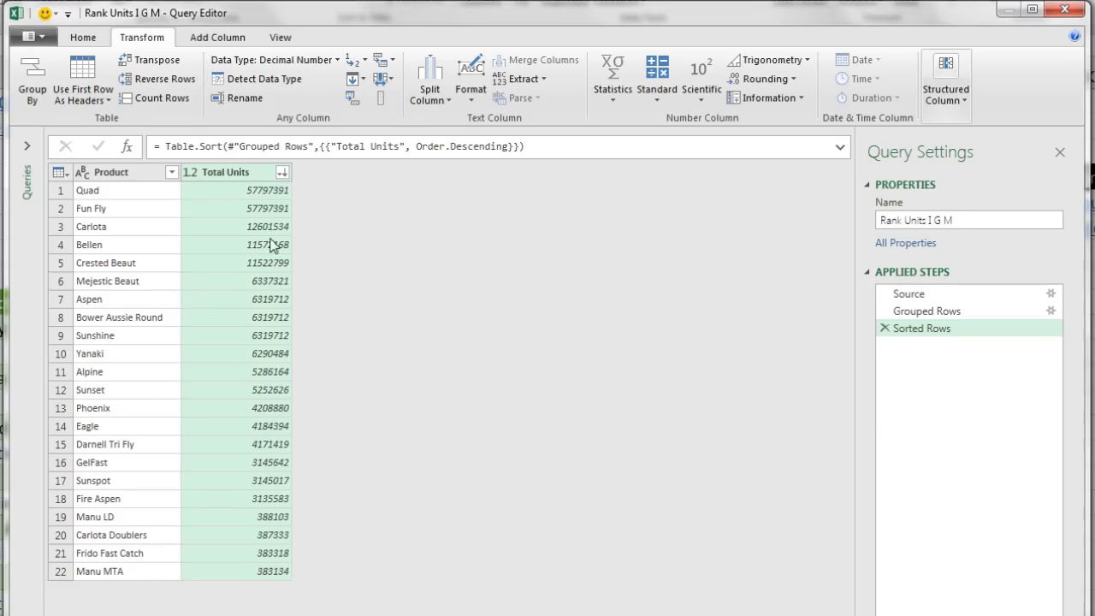
click(222, 38)
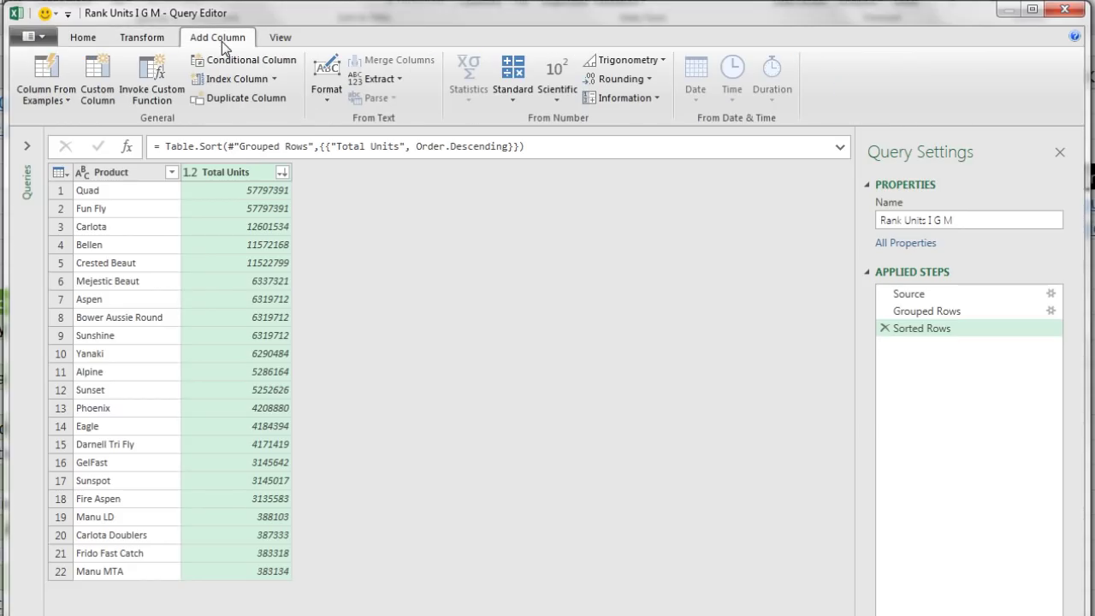
click(276, 80)
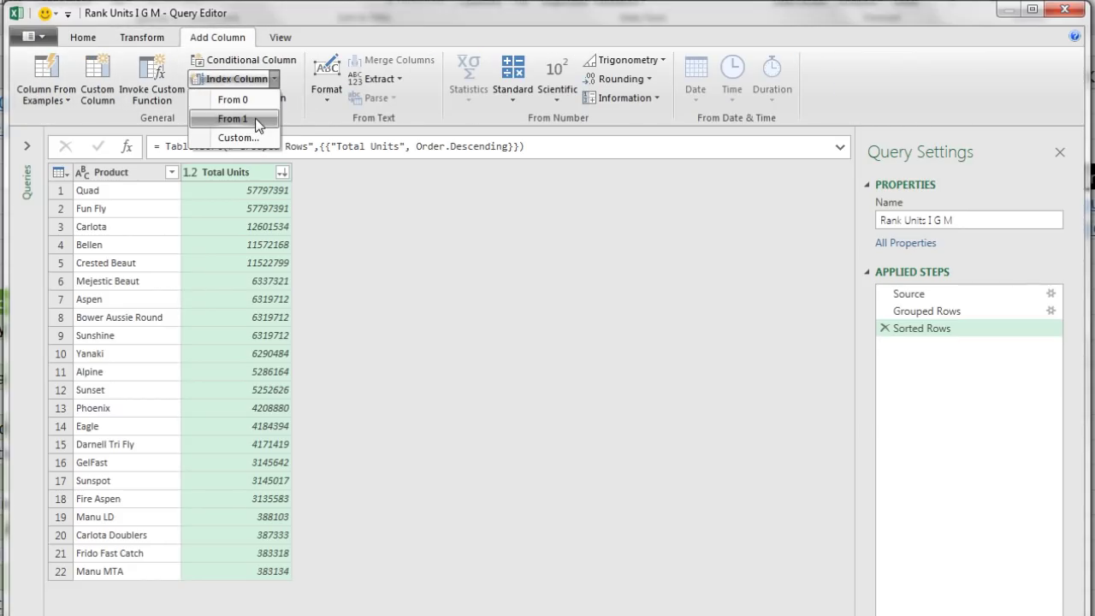
click(256, 122)
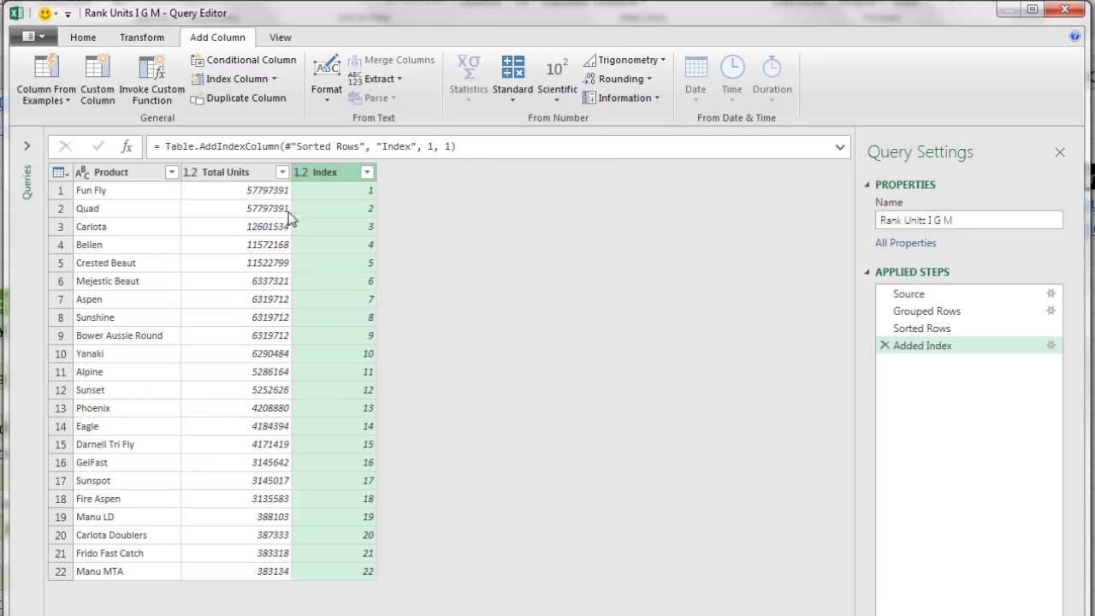
click(260, 178)
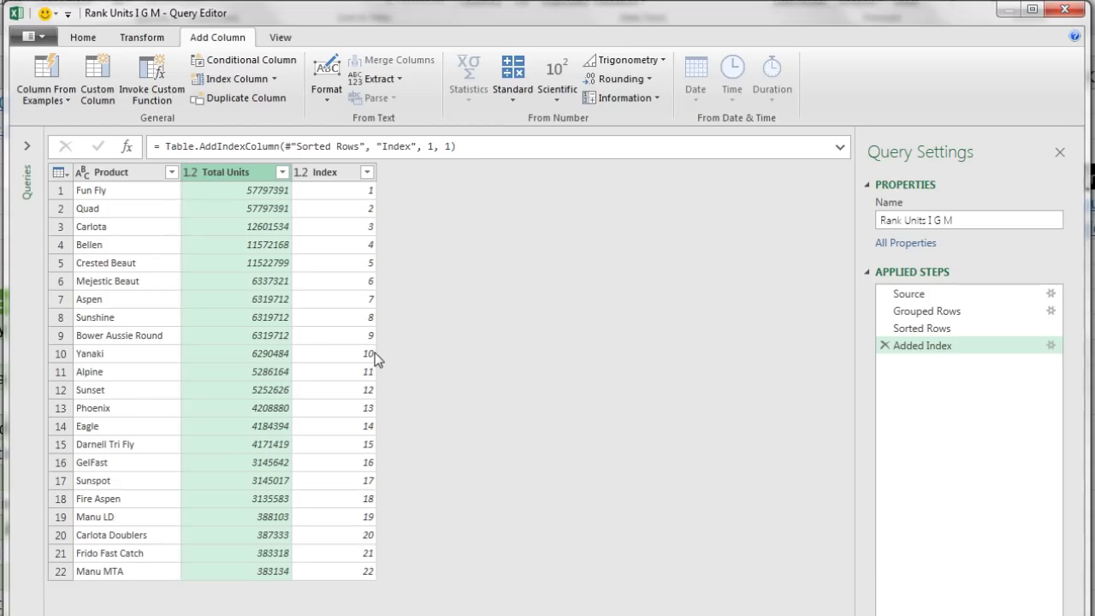
Step: Group by Total Units with an All Records column keeping All Rows
right_click(237, 173)
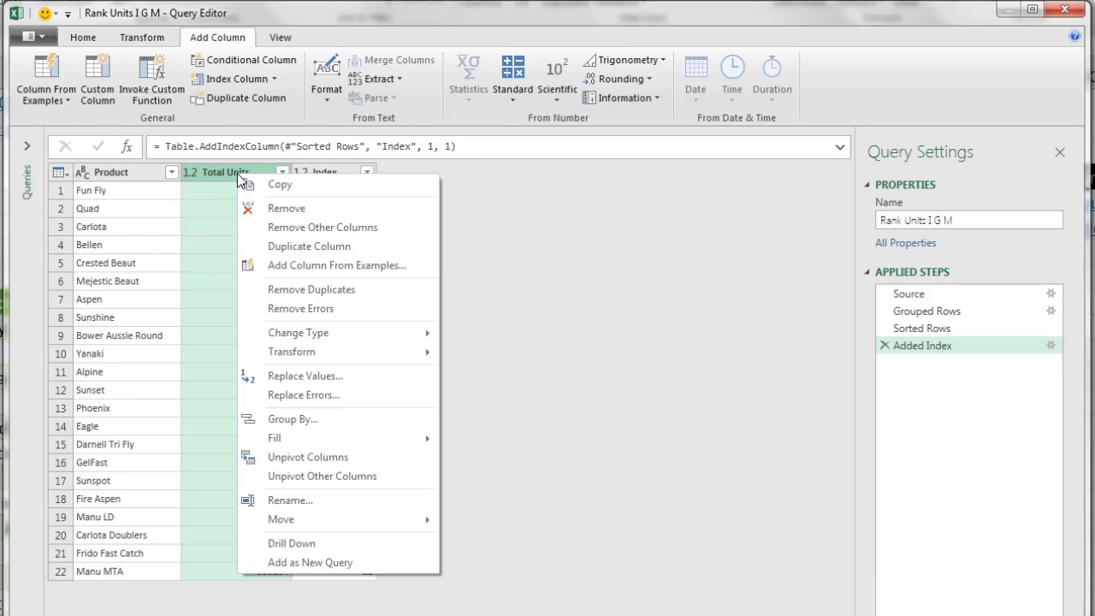
click(299, 429)
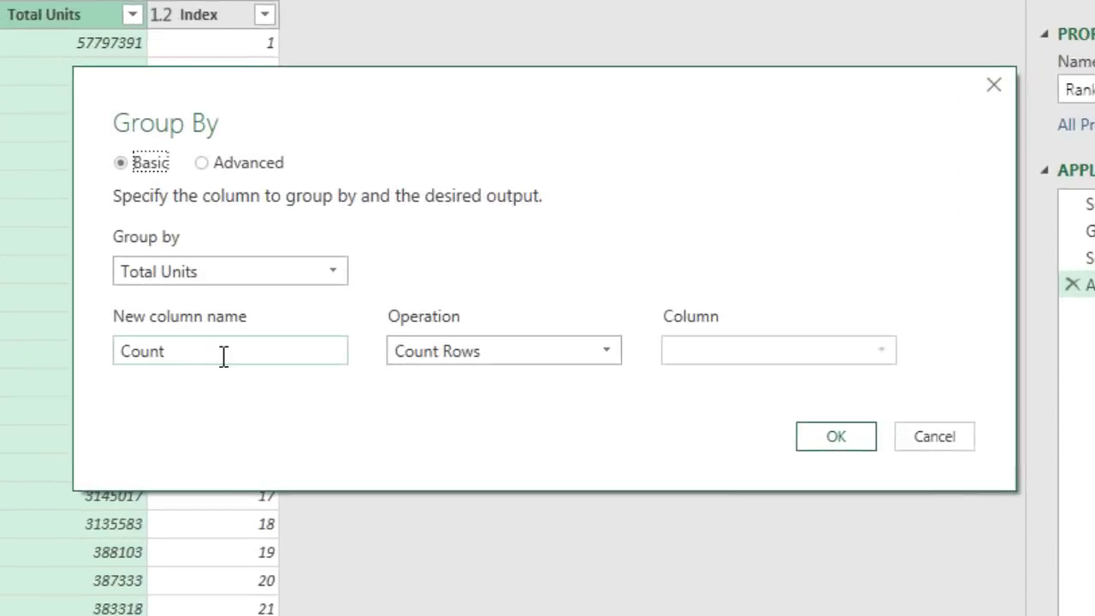
click(301, 392)
double_click(91, 343)
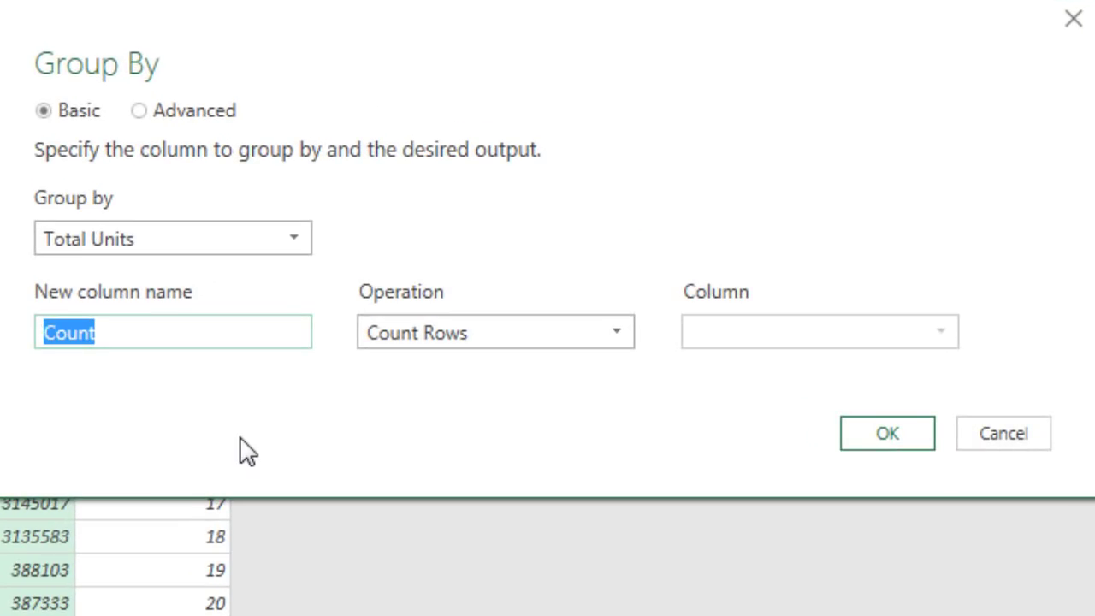
text(A)
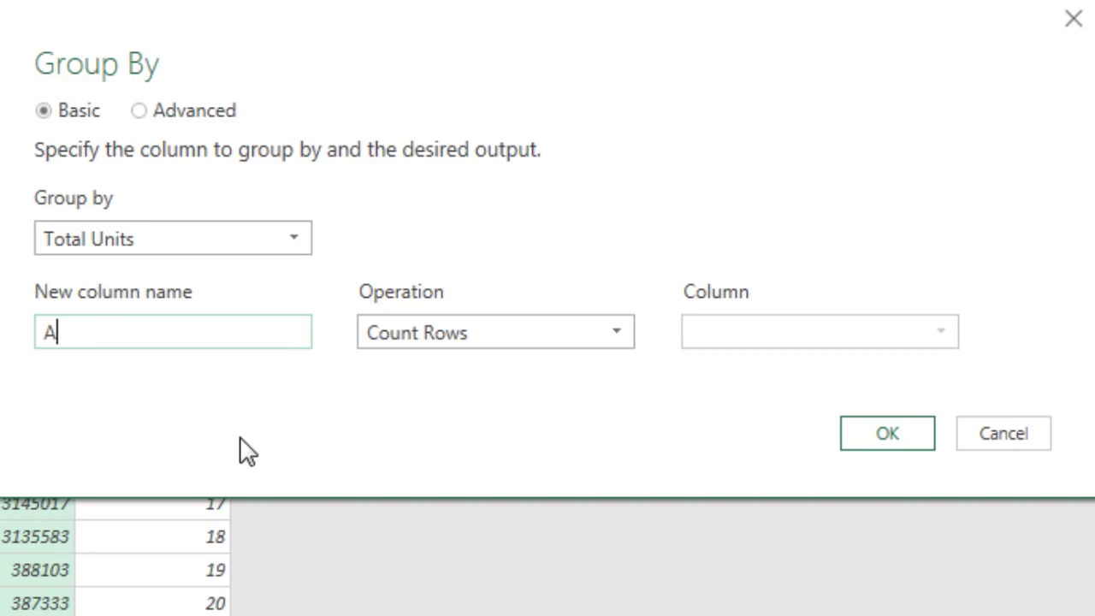
text(ll Records)
key(Tab)
key(alt+Down)
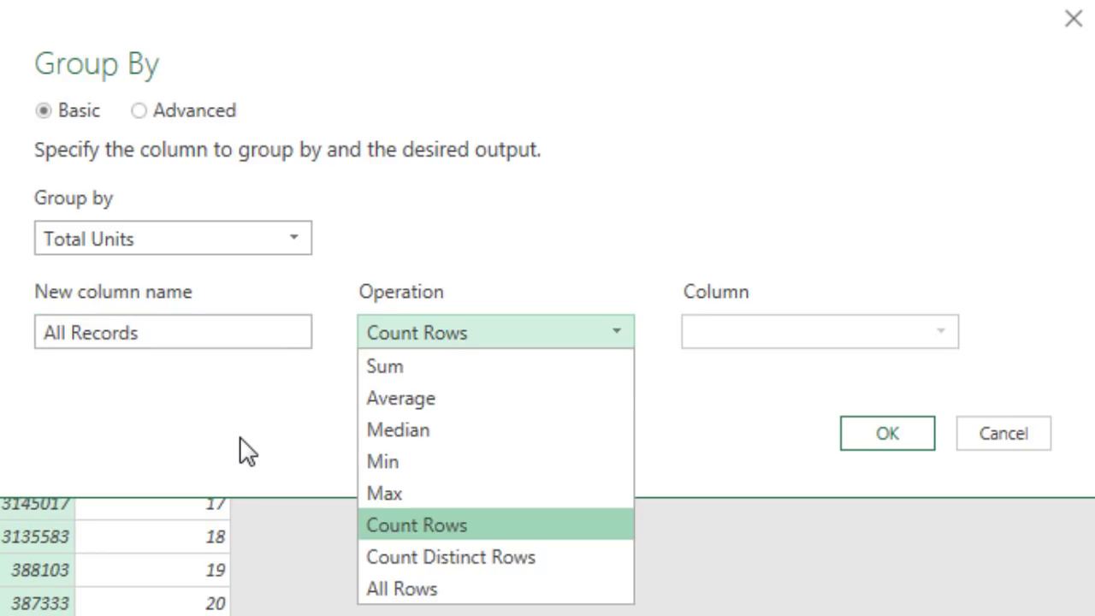
key(Down)
key(Down)
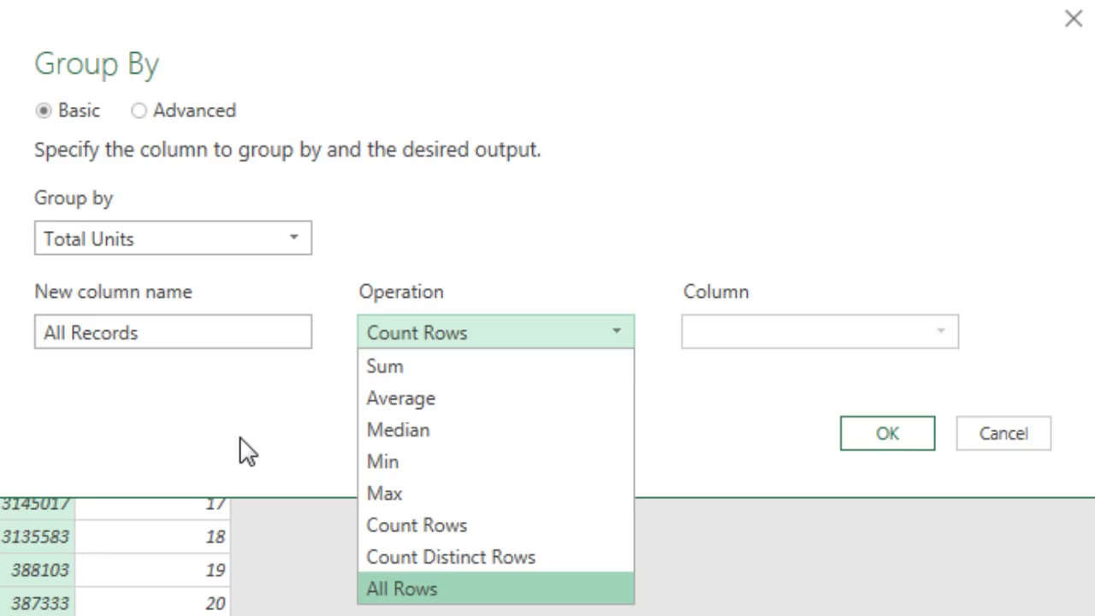
key(Return)
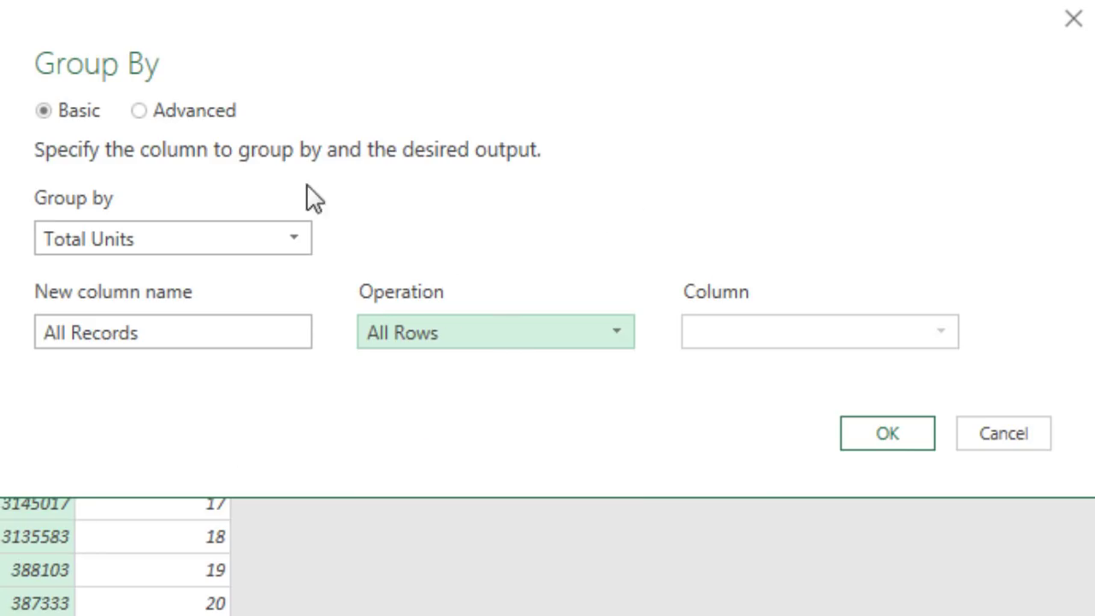
Step: Add an advanced Rank aggregation as the Min of Index and apply the grouping
click(140, 111)
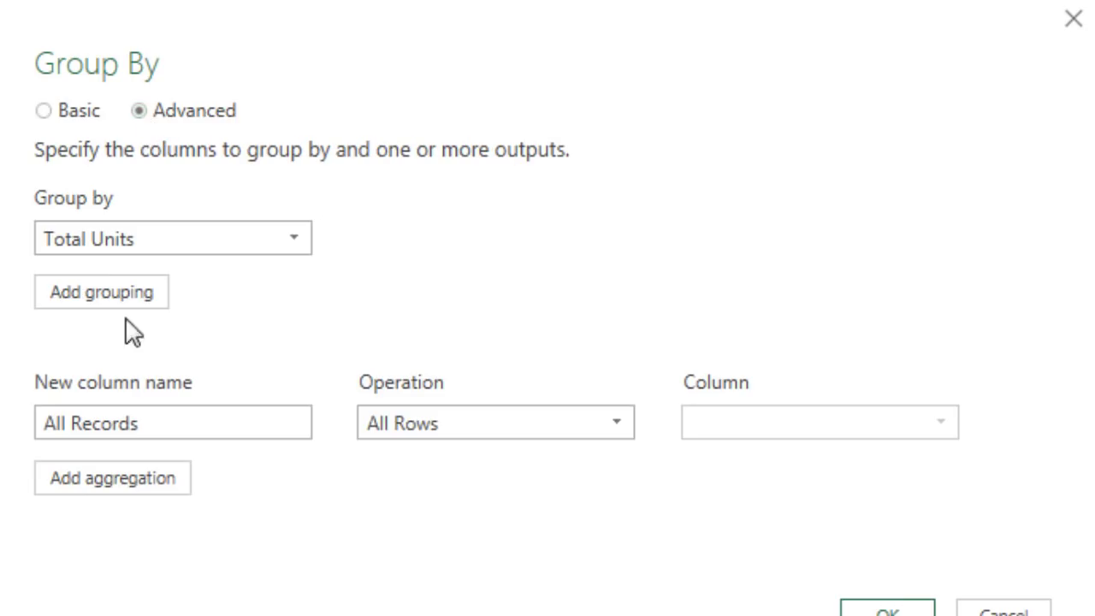
click(118, 505)
text(Rank)
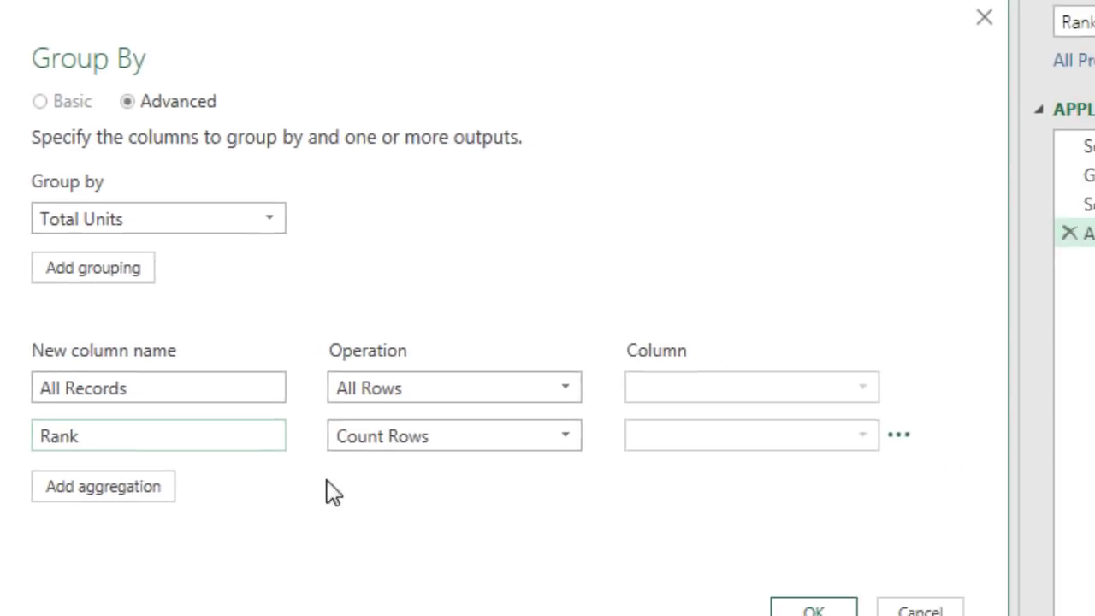
click(564, 441)
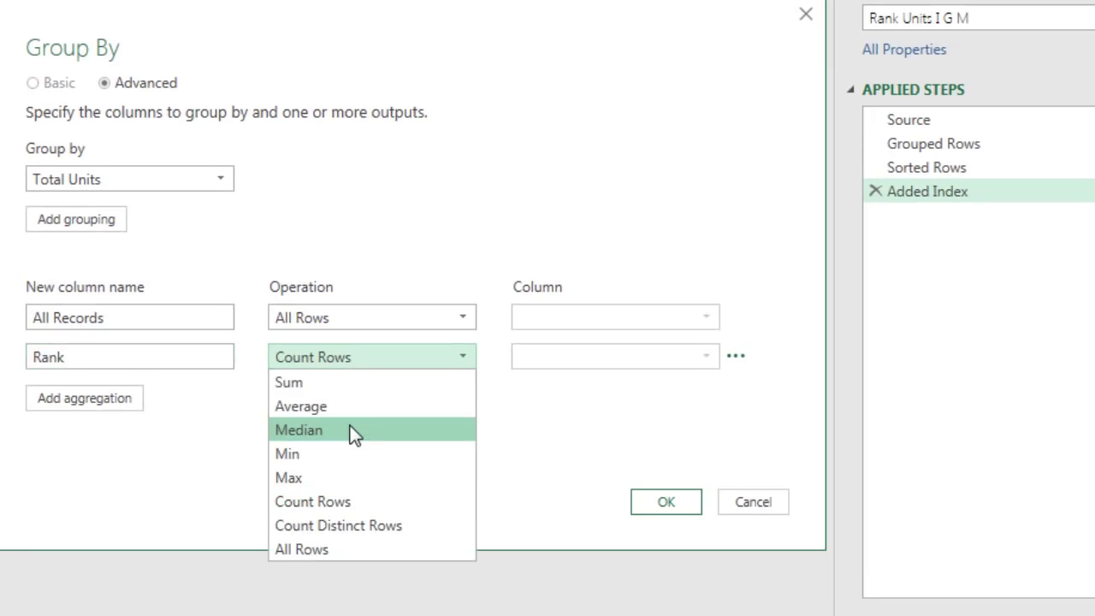
click(348, 454)
click(633, 359)
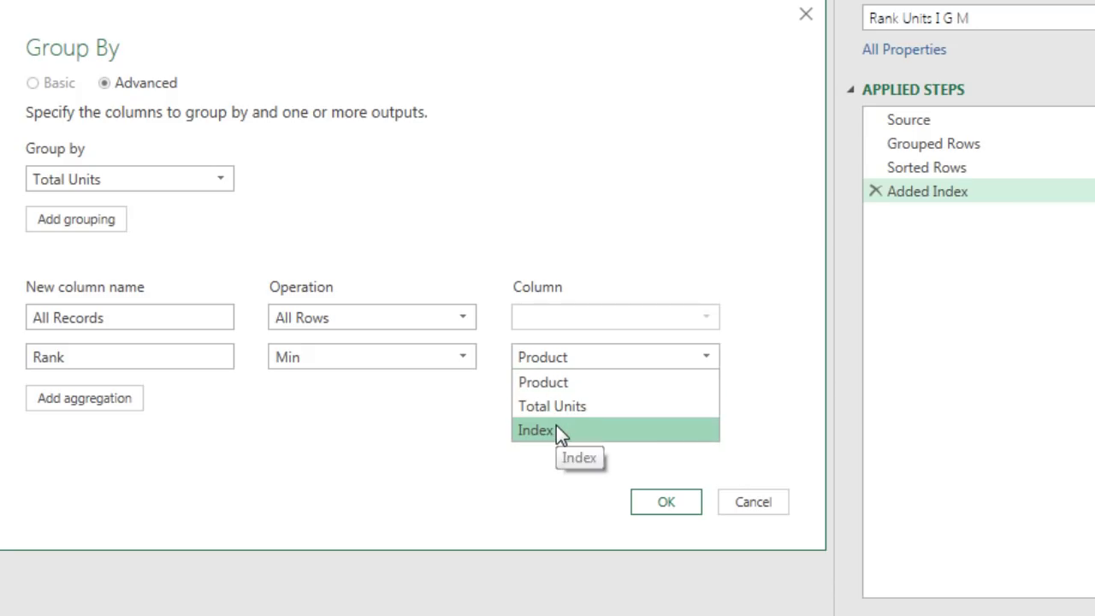
click(557, 427)
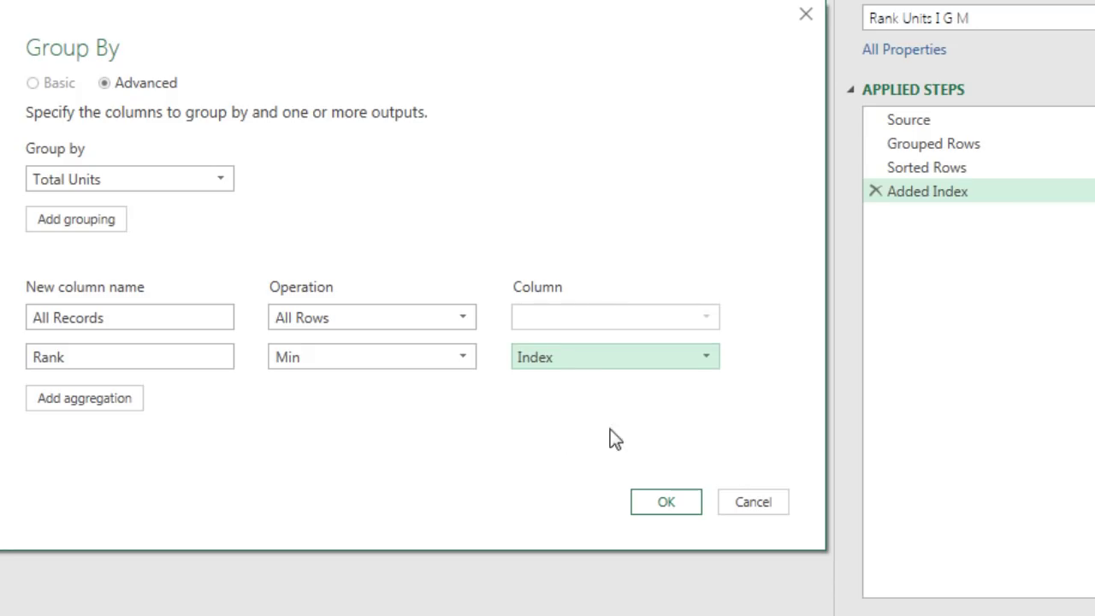
click(668, 501)
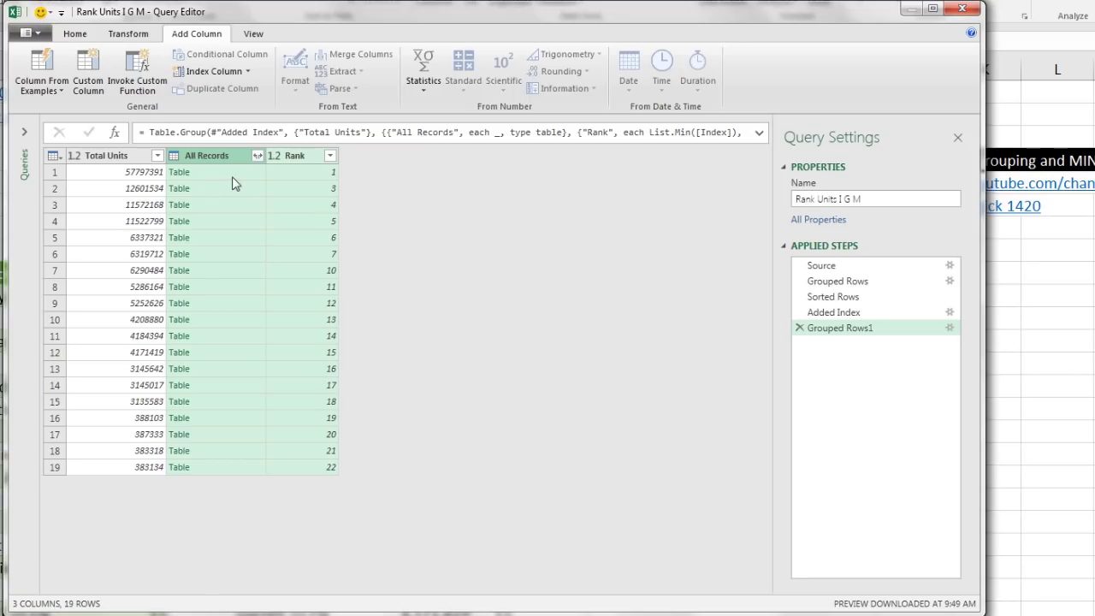
Step: Expand All Records to only Product, without prefix, and move Product to the first column
click(236, 181)
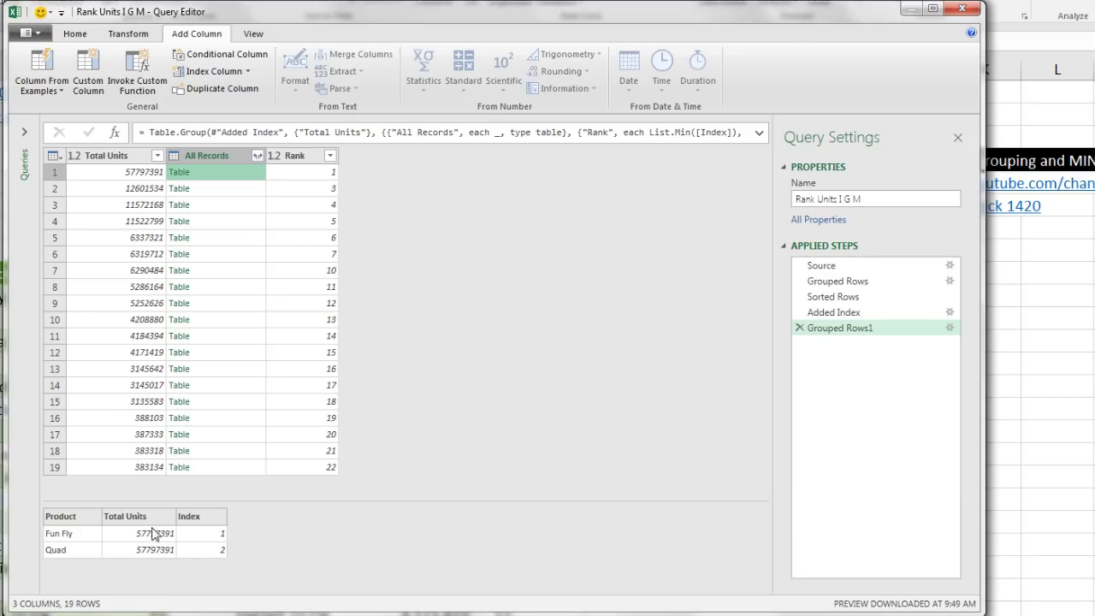
click(256, 157)
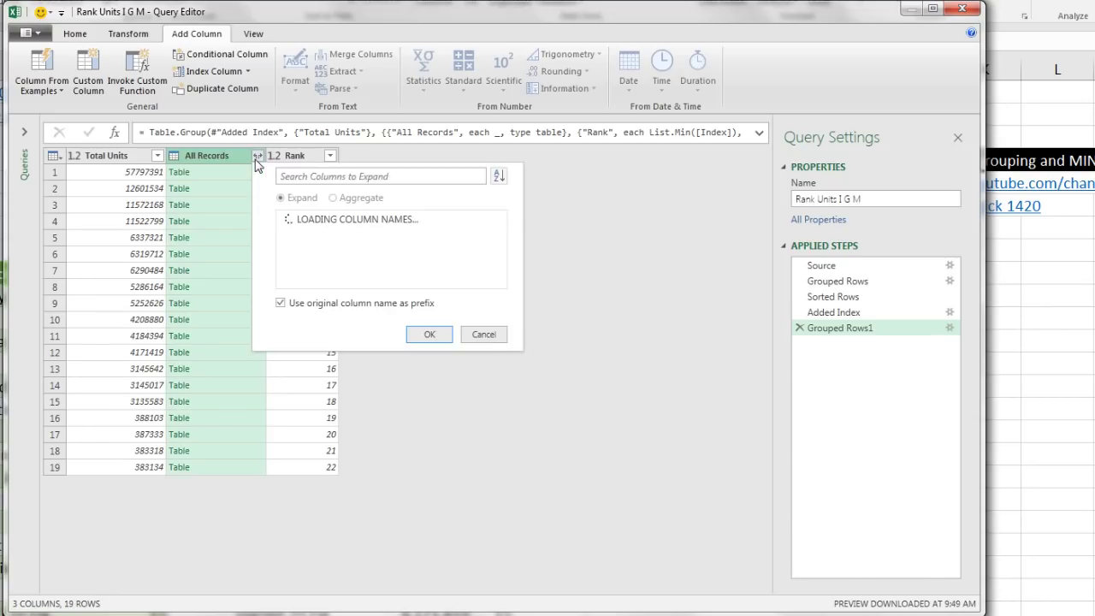
click(291, 222)
click(281, 304)
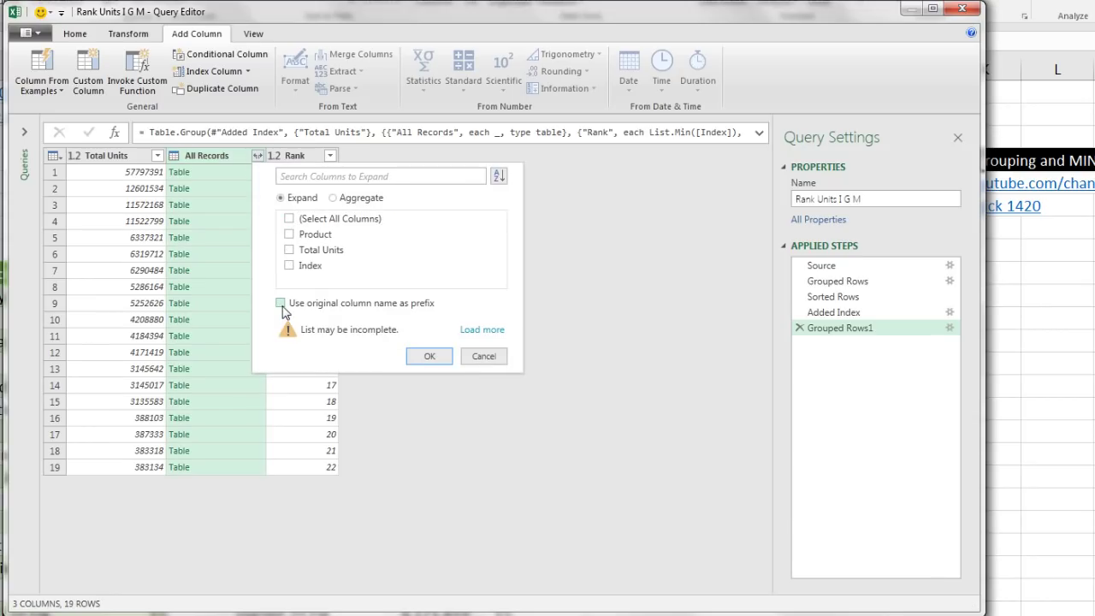
click(290, 235)
click(430, 357)
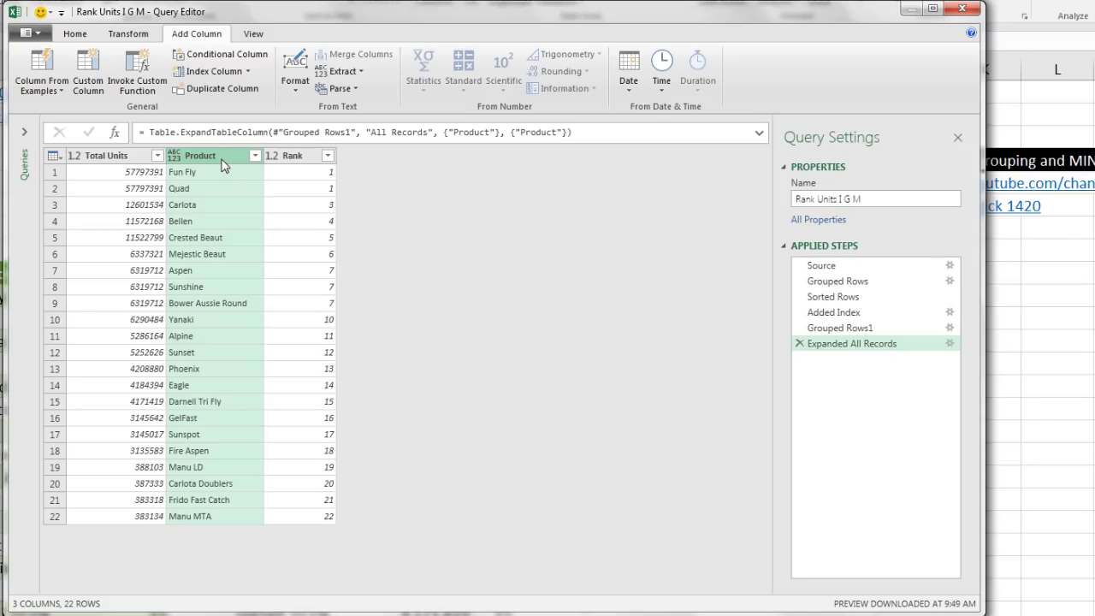
drag(222, 157, 111, 157)
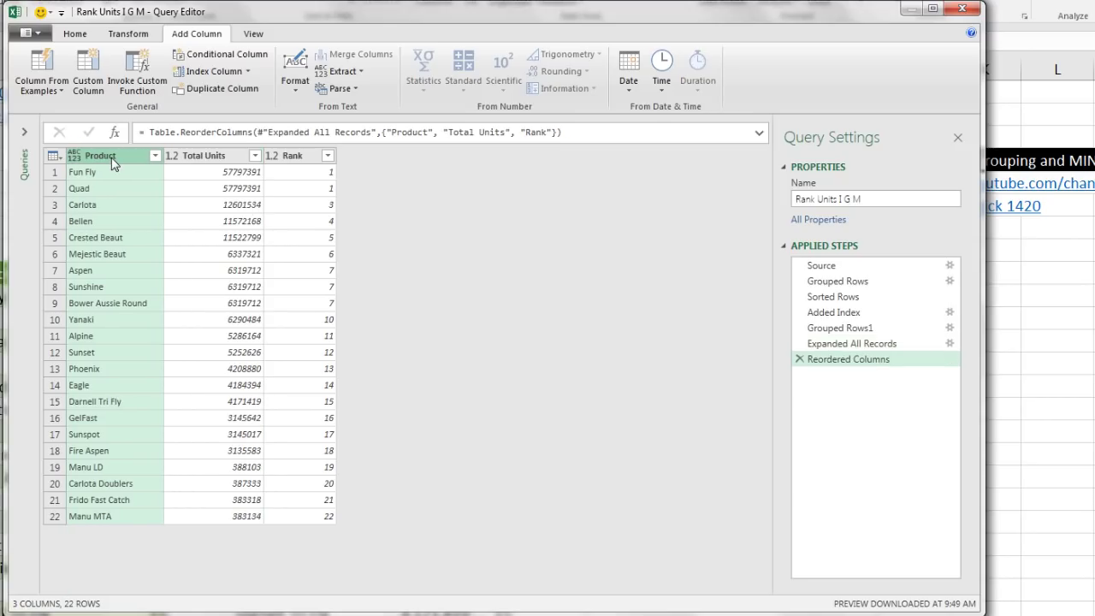
Step: Close & Load the query, then load it as a table on the existing worksheet at $I$9
click(74, 34)
click(32, 68)
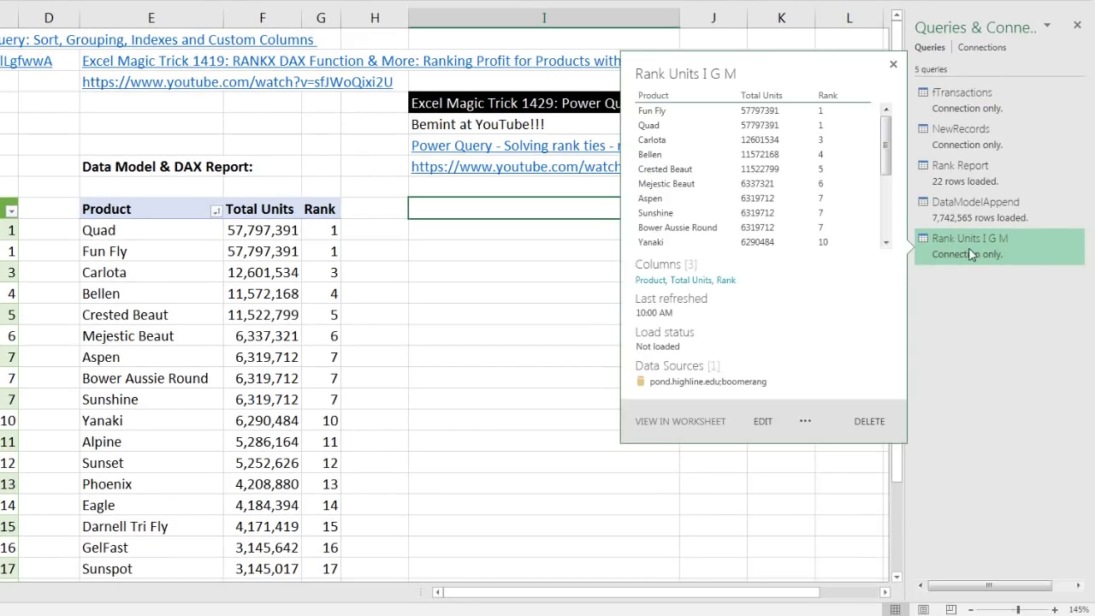
right_click(969, 248)
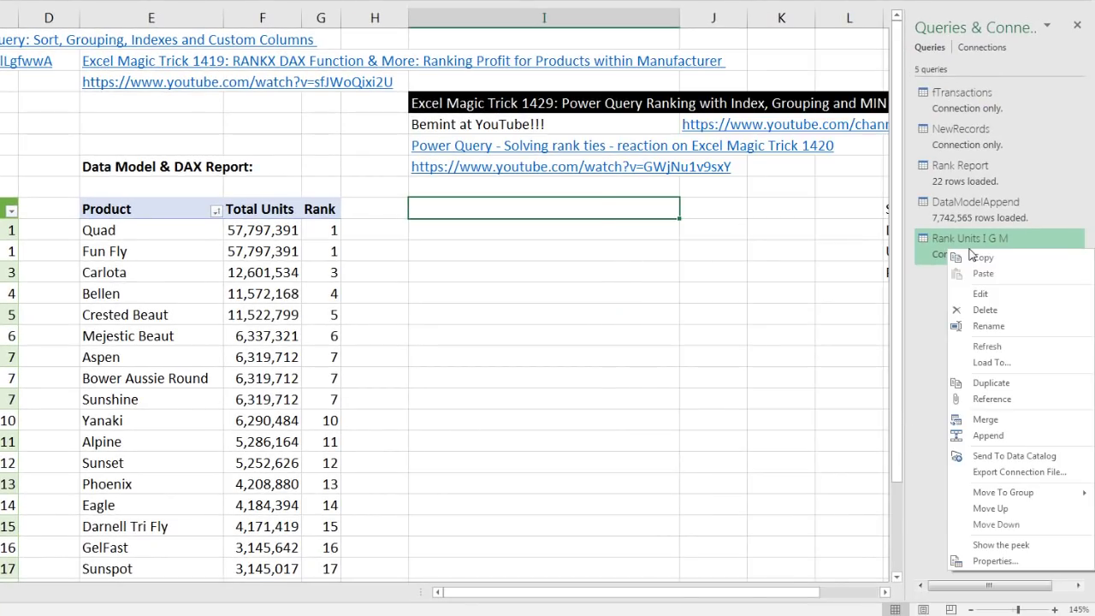
click(999, 362)
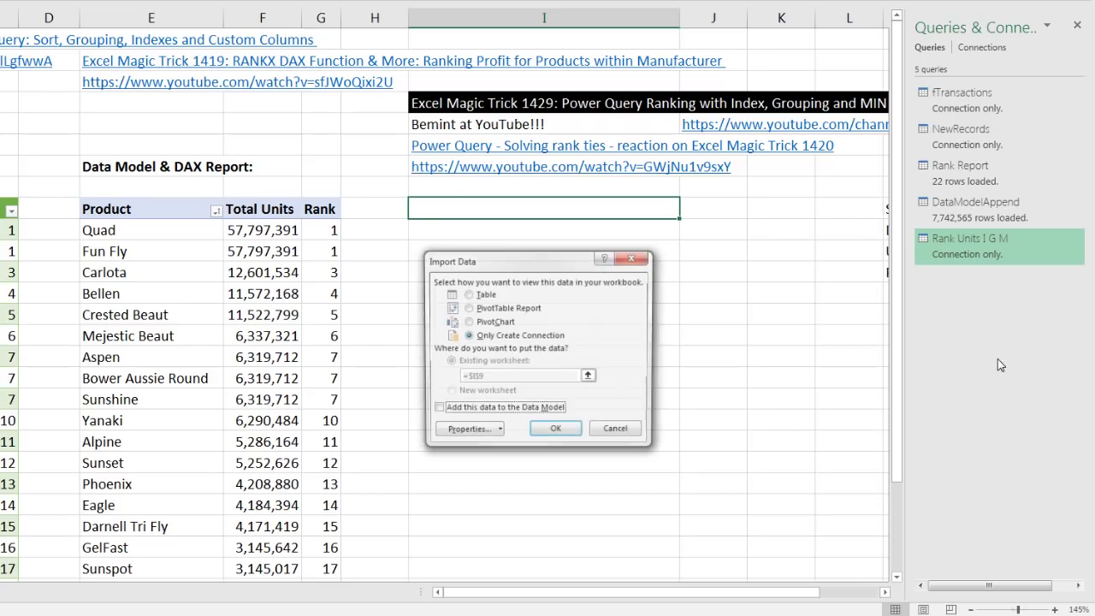
click(468, 294)
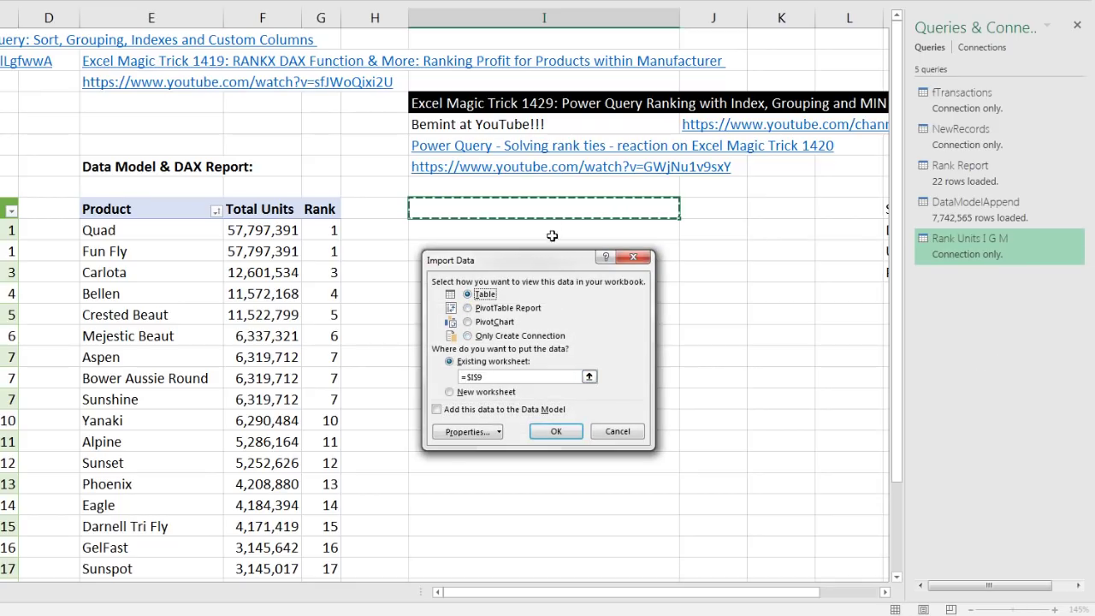
click(557, 432)
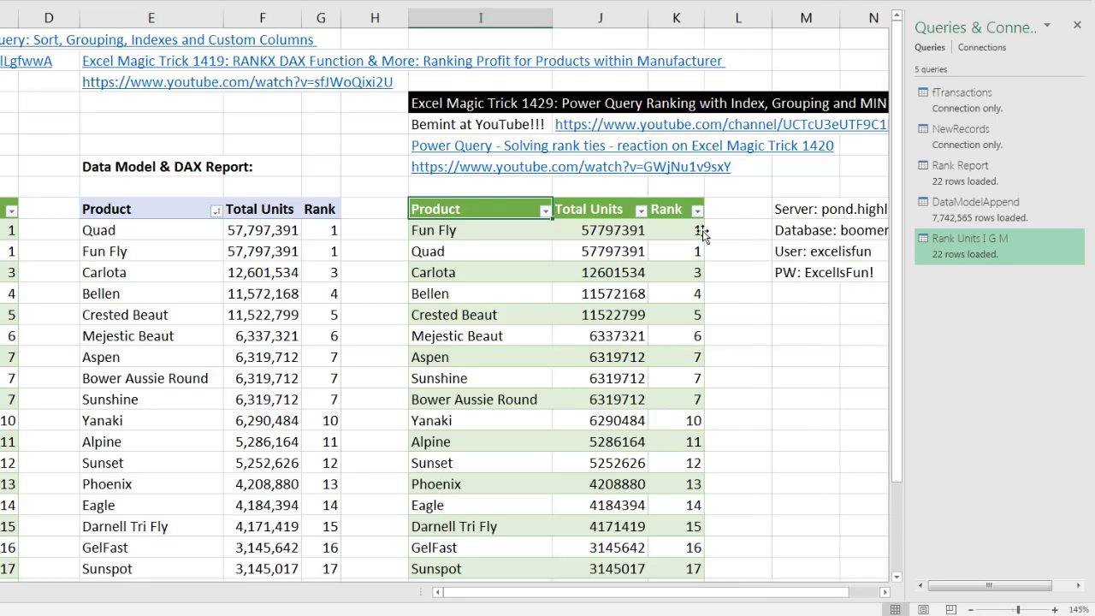